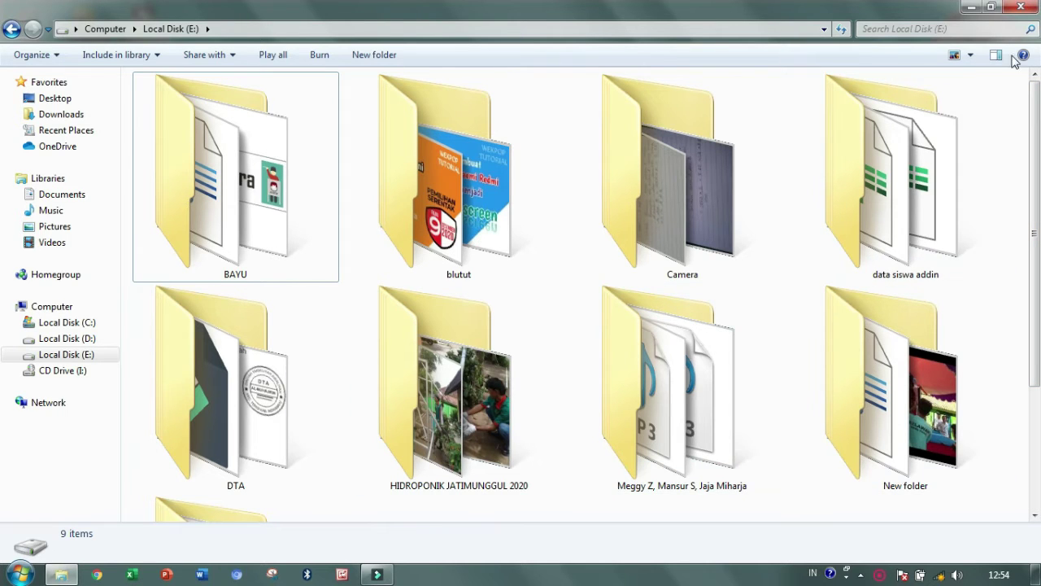
Show the contents of Local Disk (E:) as large icons and refresh the listing
click(969, 54)
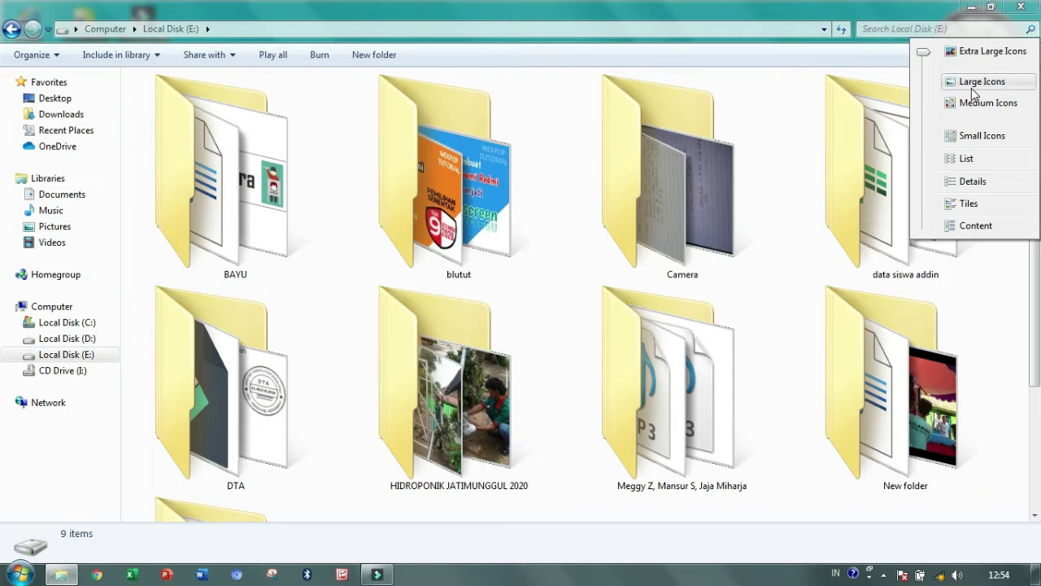
click(974, 95)
drag(889, 139, 87, 158)
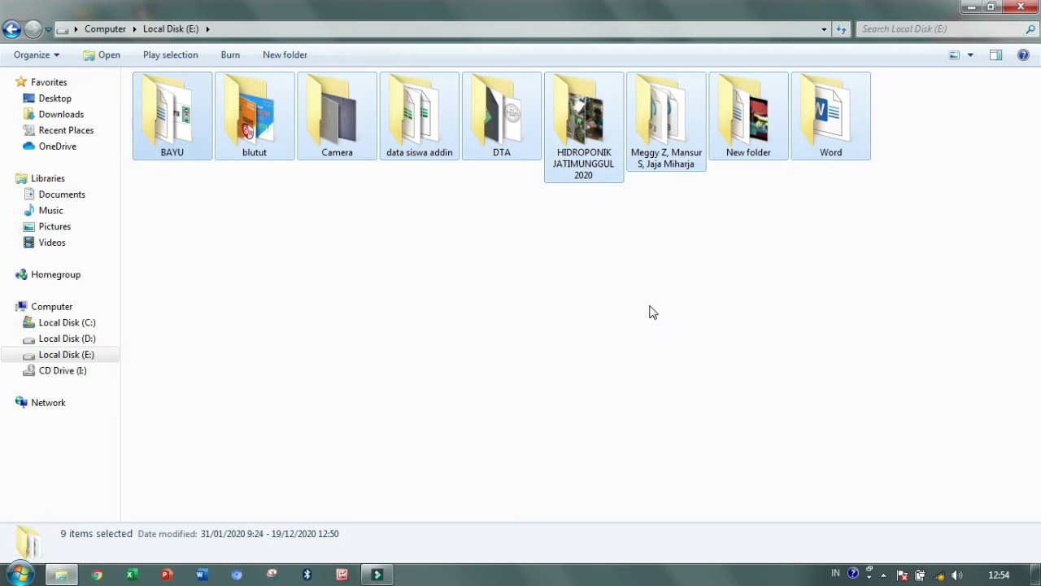
click(710, 281)
right_click(343, 306)
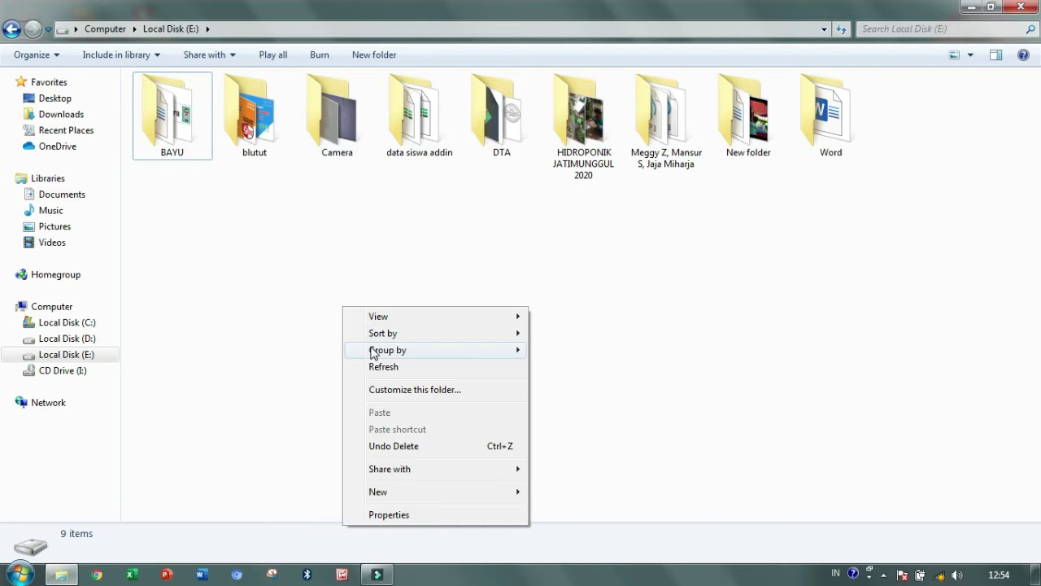
click(384, 367)
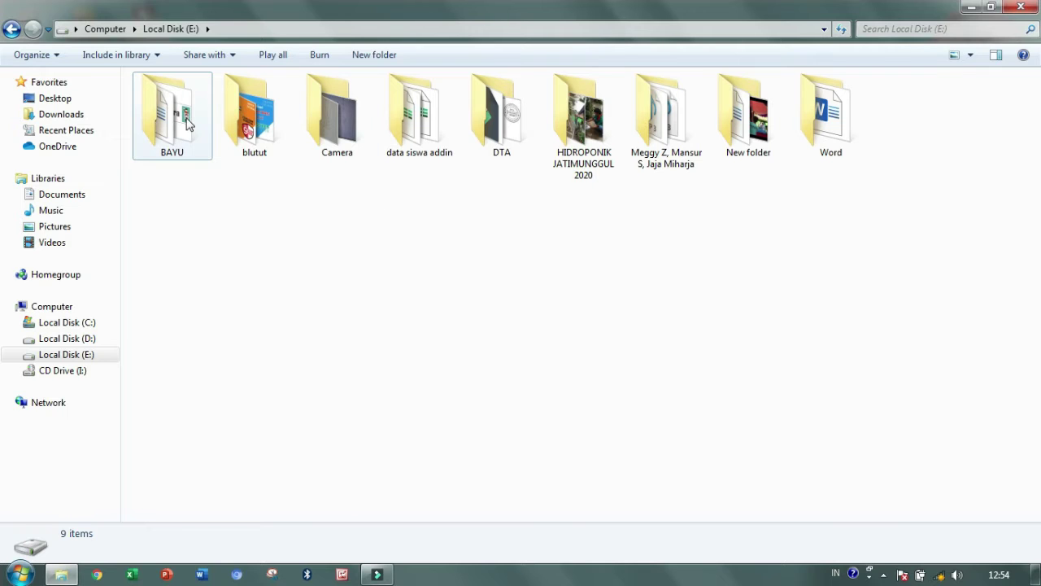
click(189, 150)
click(239, 144)
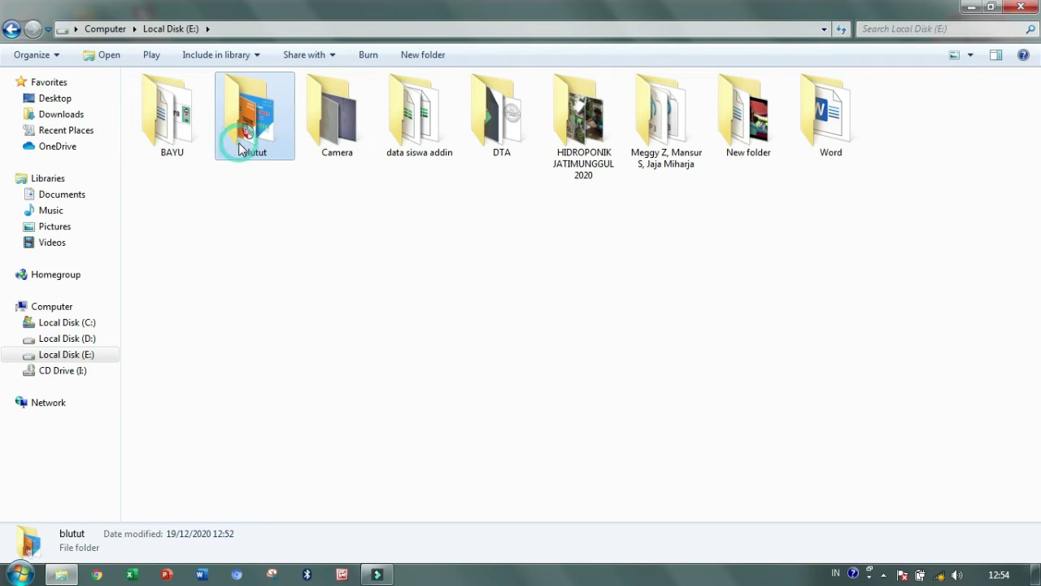
click(358, 126)
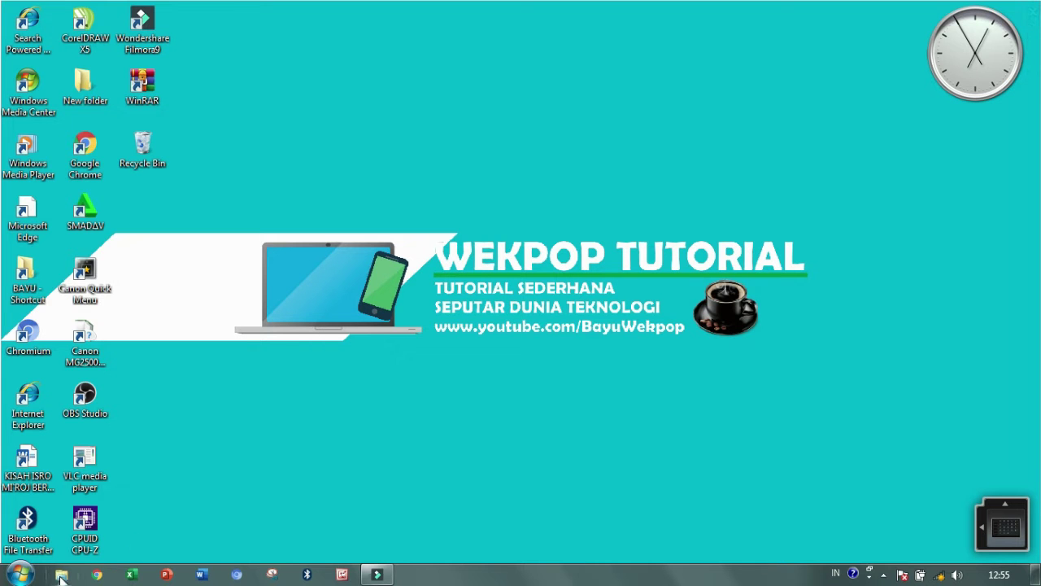
Open Local Disk (E:) in a file explorer window and bring up the icon choices in the BAYU folder's properties
click(61, 576)
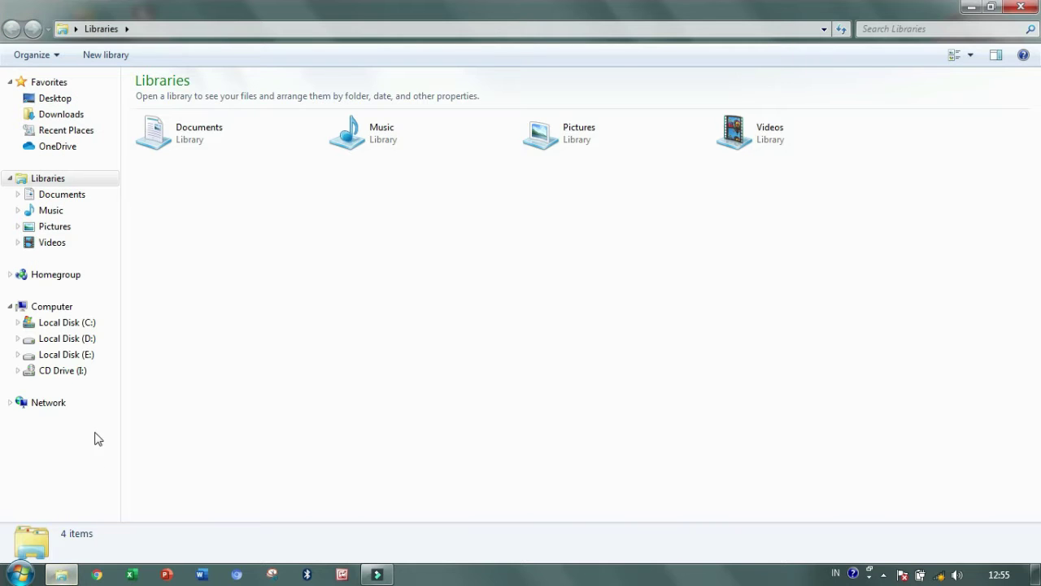
click(103, 355)
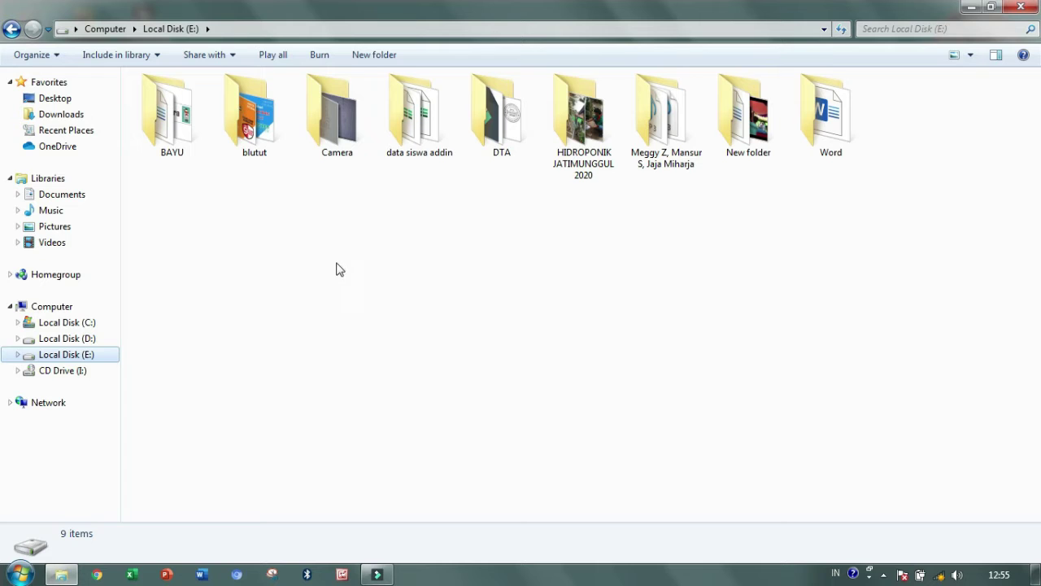
right_click(189, 128)
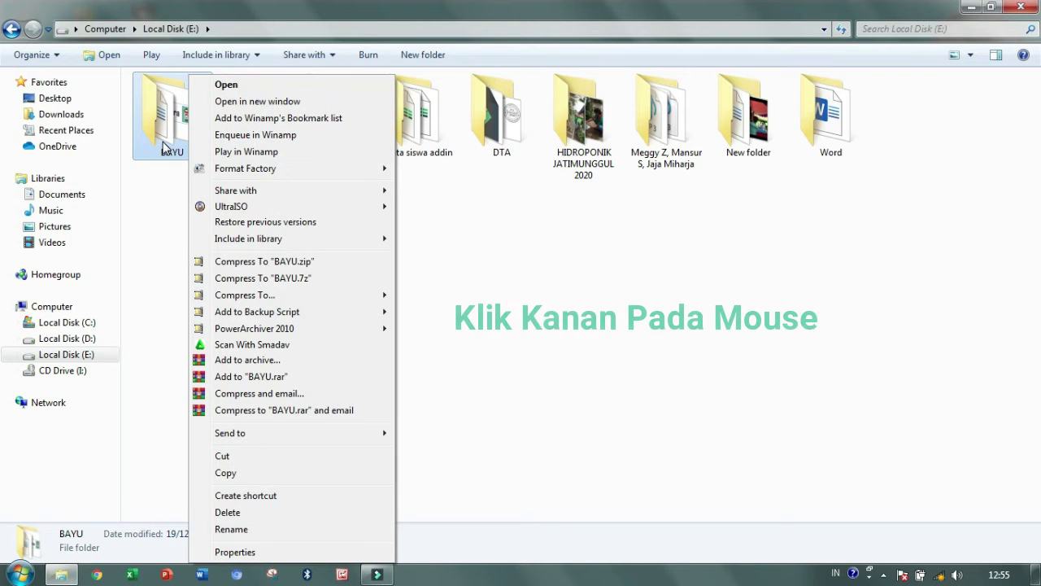
right_click(162, 147)
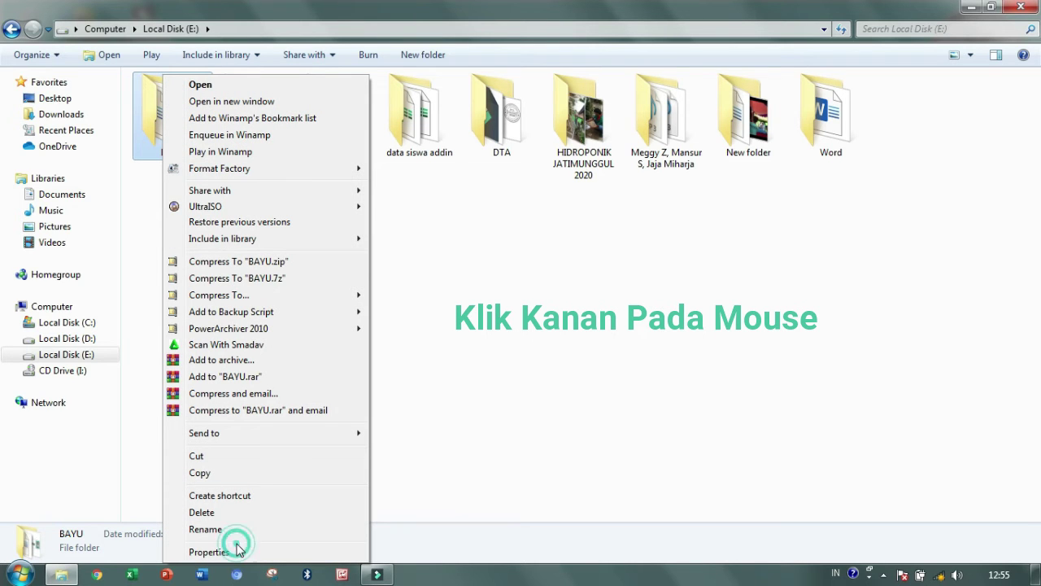
click(240, 552)
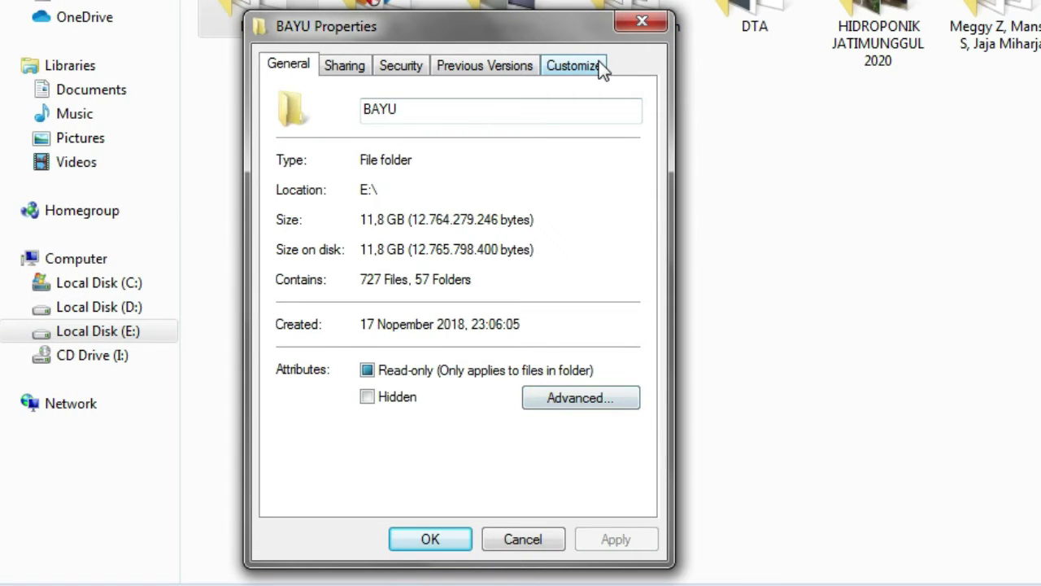
click(598, 65)
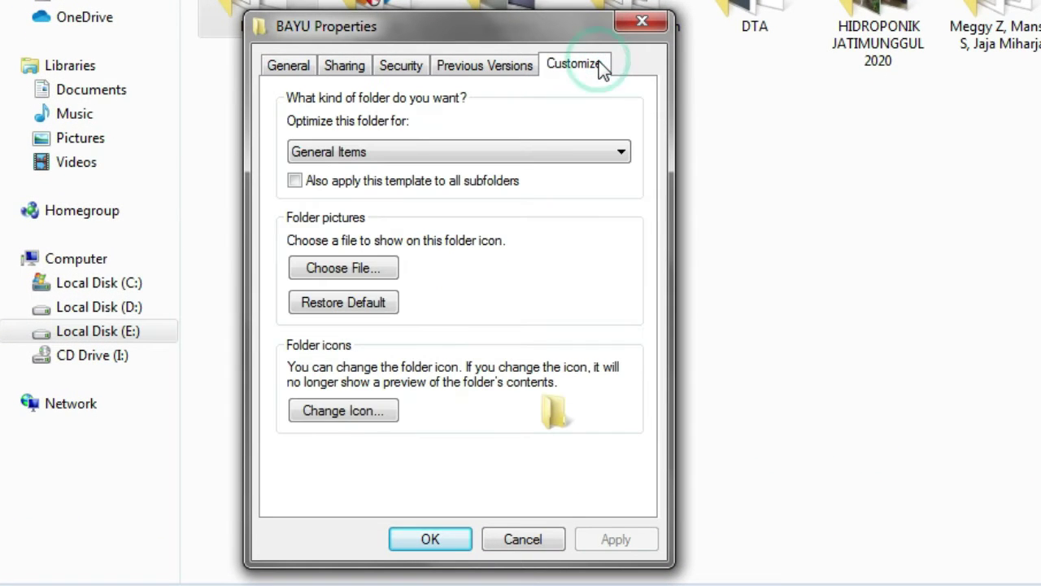
click(387, 411)
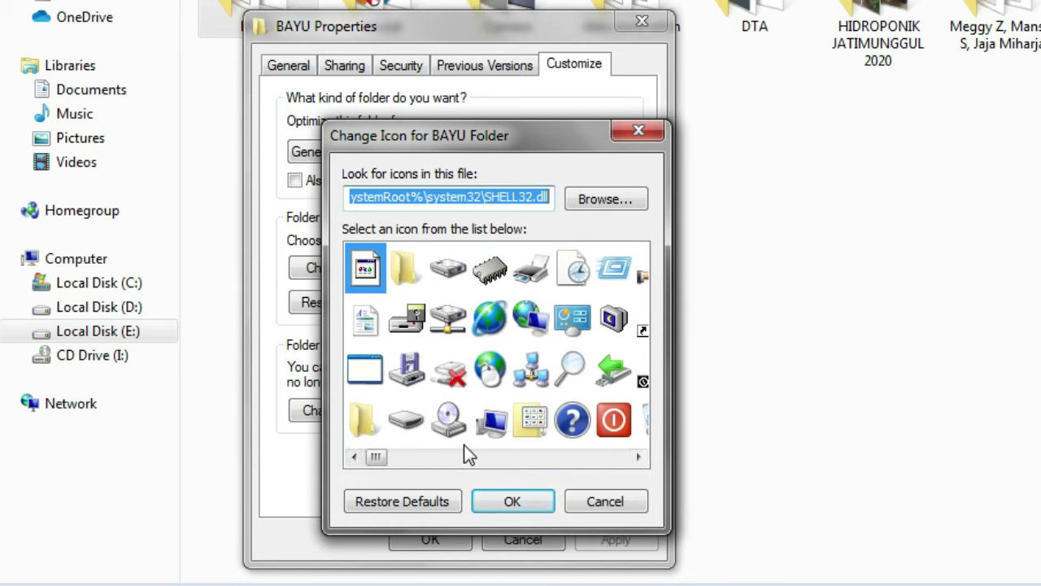
Set the BAYU folder's icon to the green tree from SHELL32.dll and apply the folder properties
click(639, 457)
click(639, 457)
click(639, 457)
click(638, 457)
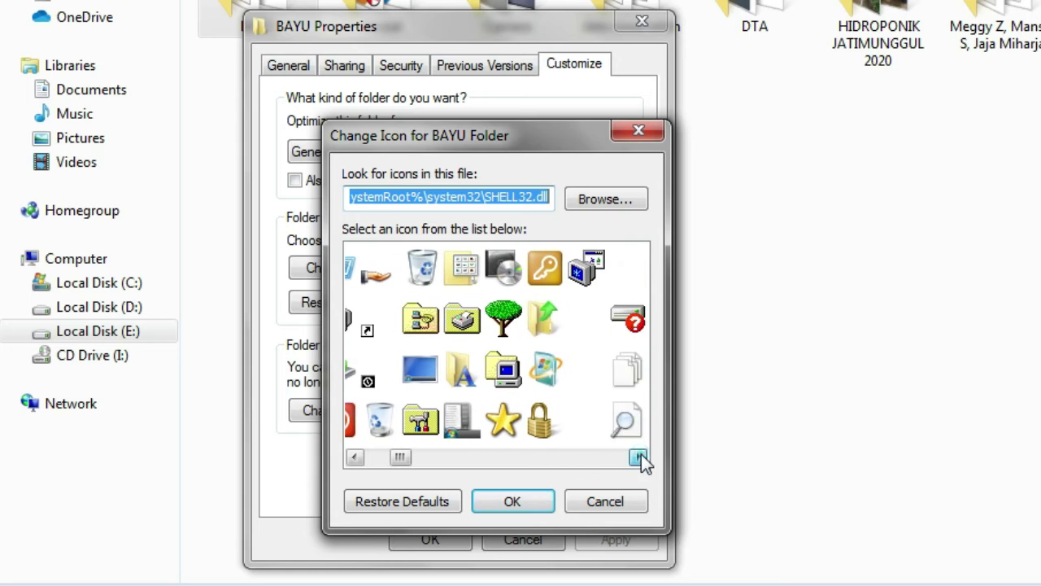
click(638, 457)
click(456, 324)
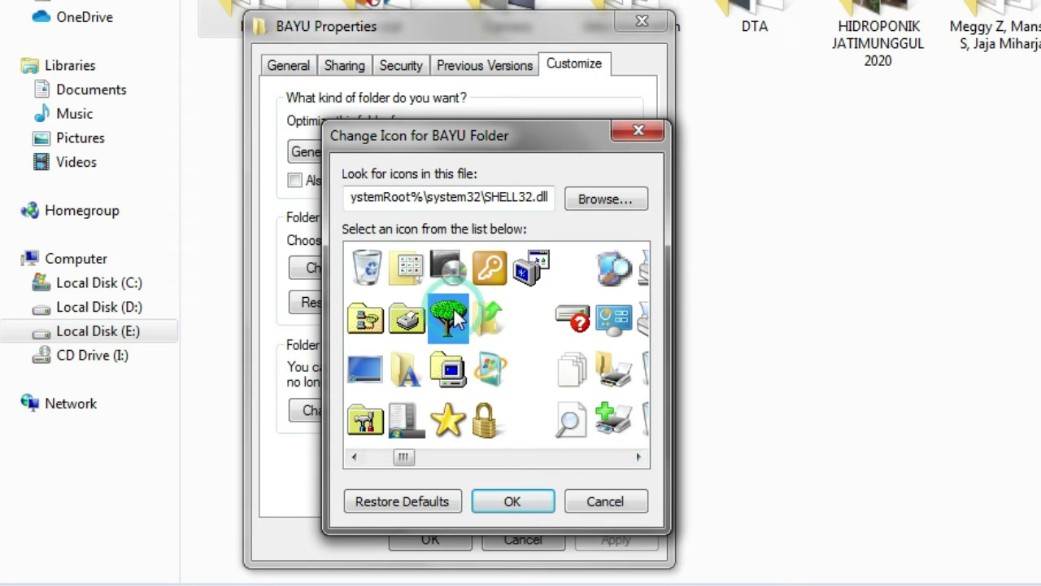
click(530, 502)
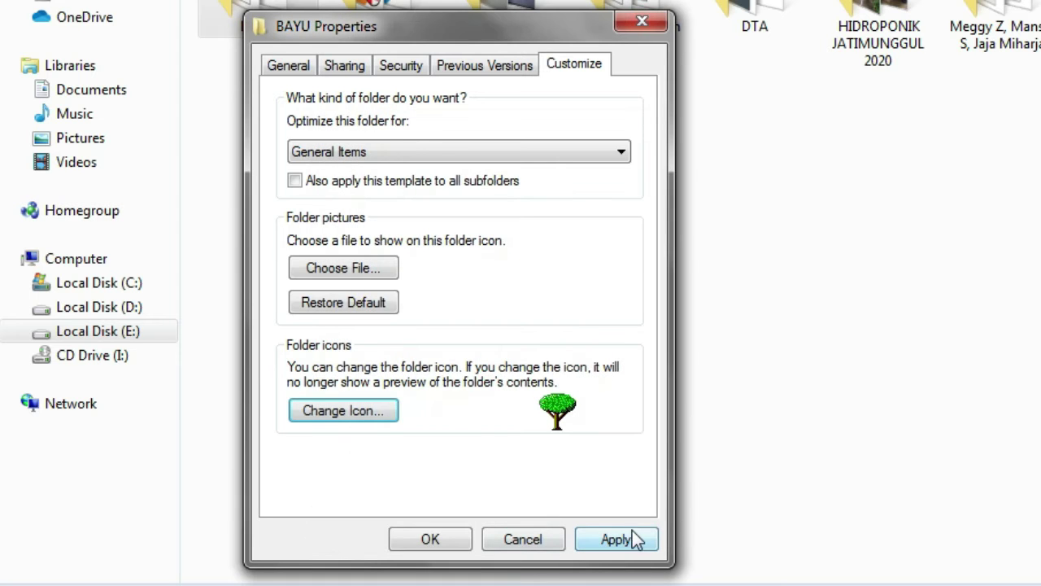
click(633, 544)
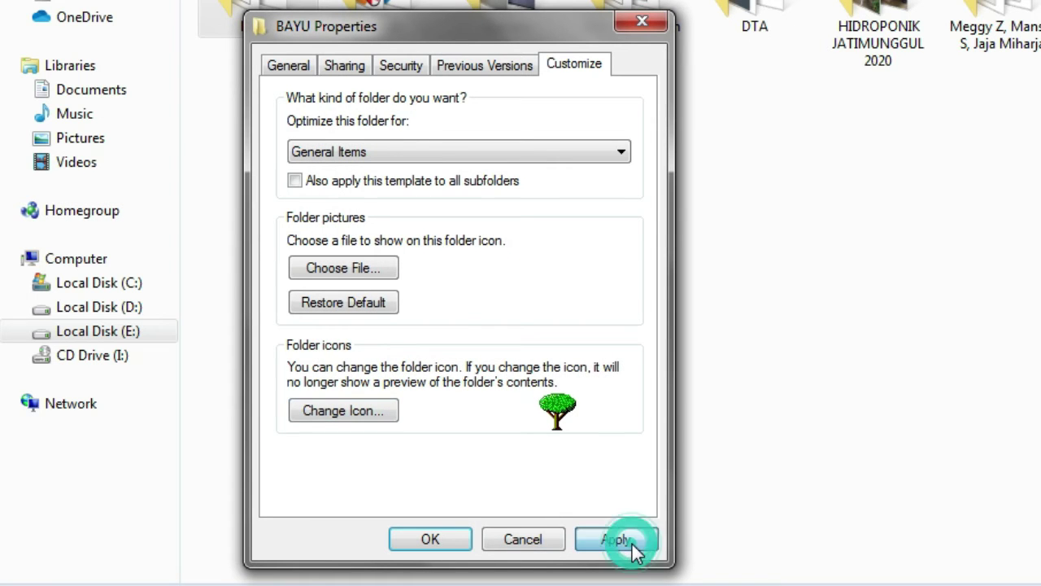
click(452, 547)
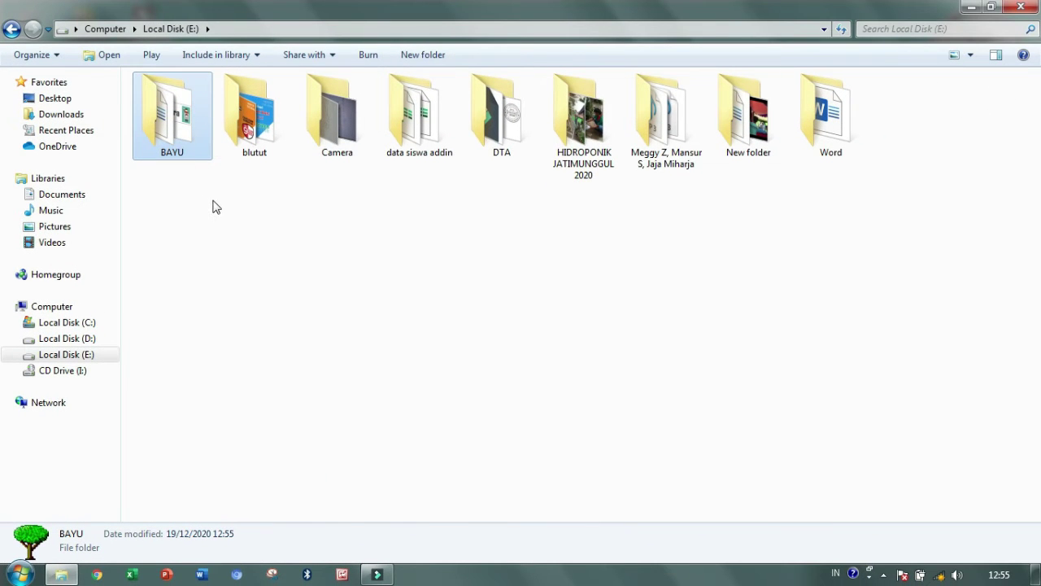
Refresh the Local Disk (E:) listing to update the BAYU folder's icon
right_click(213, 203)
click(228, 259)
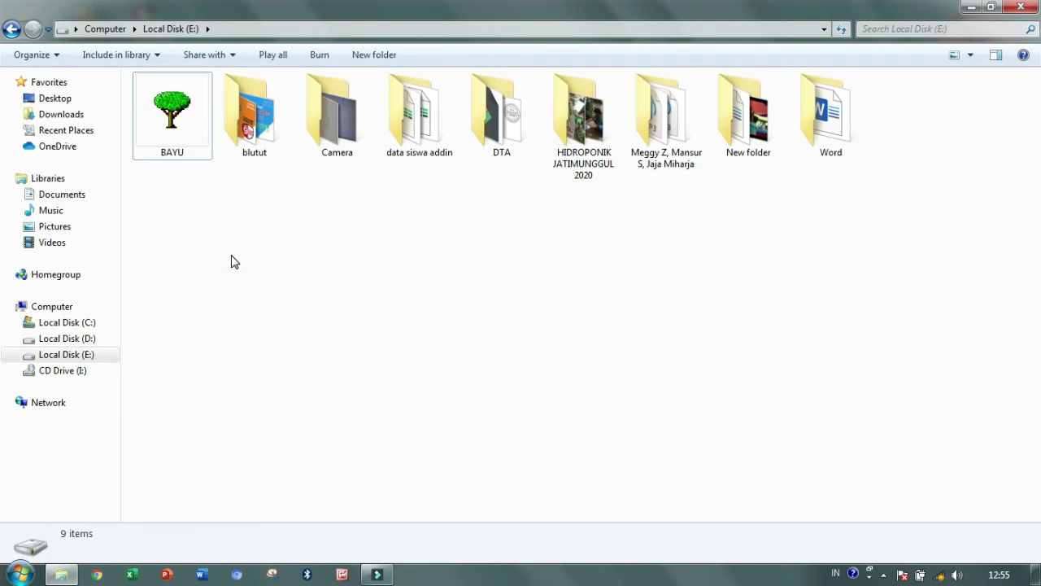
click(151, 151)
click(239, 237)
Open the BAYU folder to view its contents and return to Local Disk (E:)
double_click(186, 111)
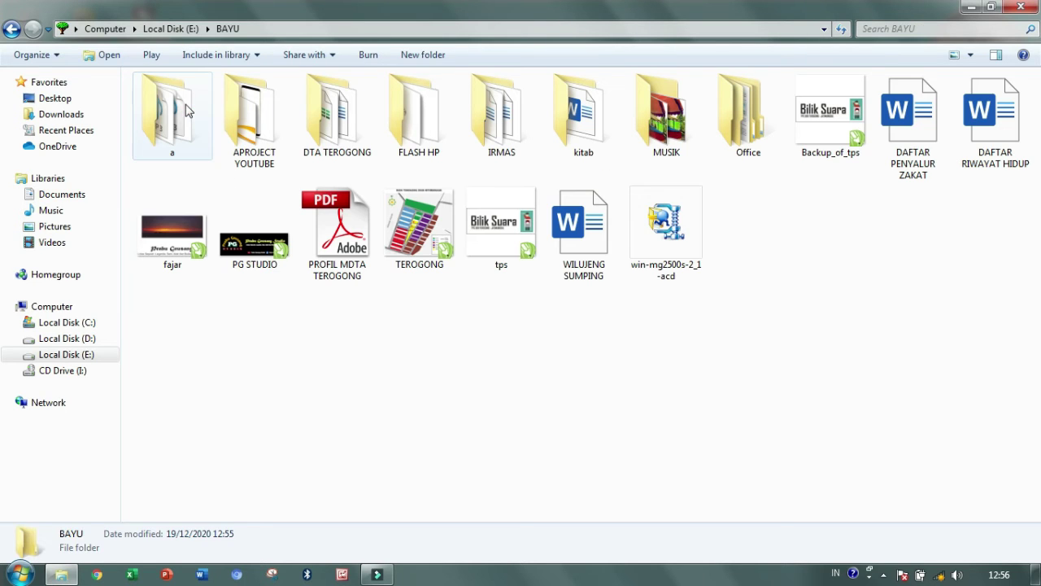
click(10, 29)
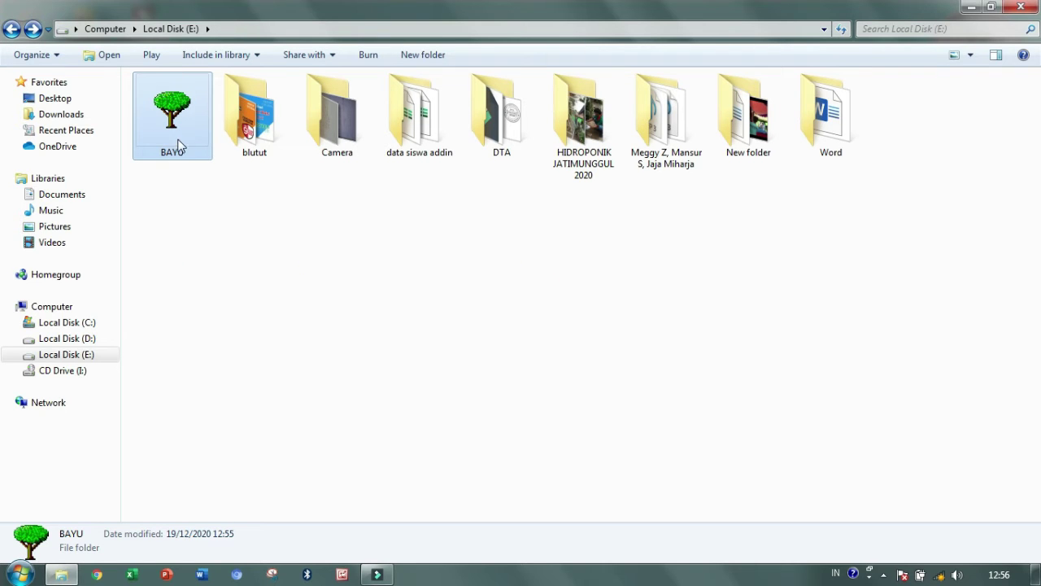
click(226, 267)
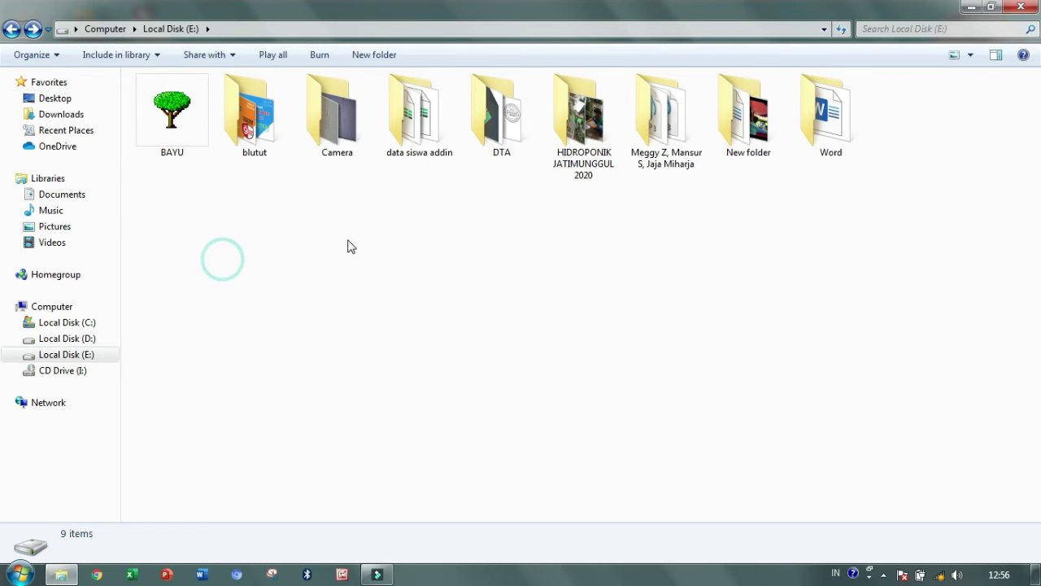
Bring up the icon choices in the blutut folder's properties
click(247, 129)
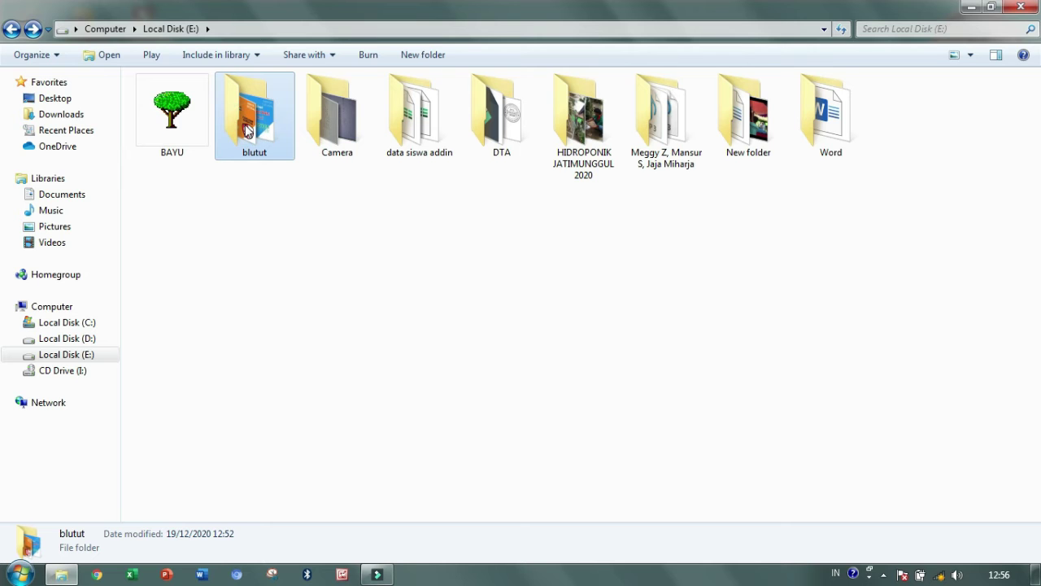
right_click(247, 130)
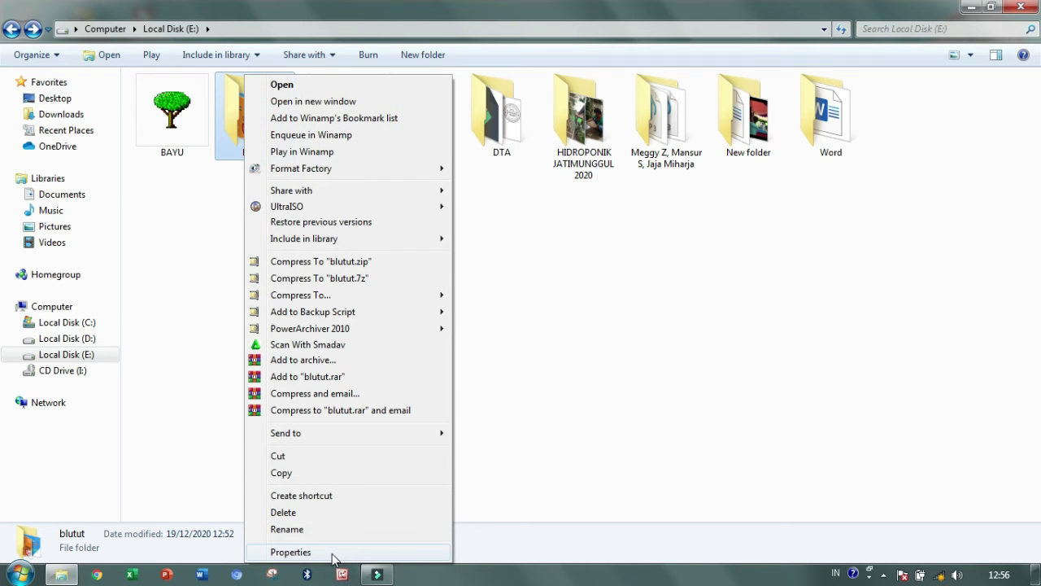
click(332, 553)
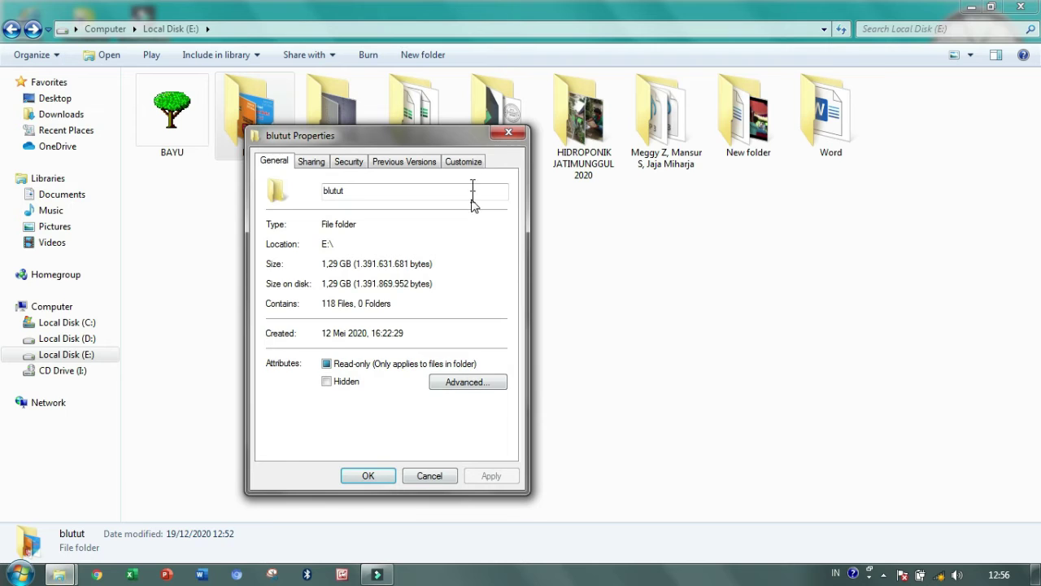
click(474, 164)
click(309, 390)
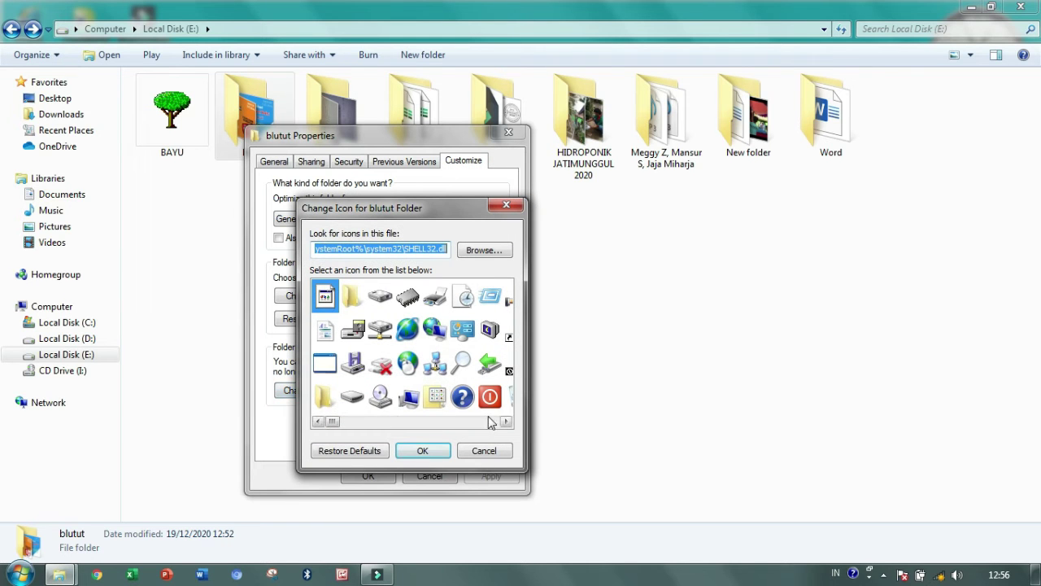
Set the blutut folder's icon to the blue downward arrow from SHELL32.dll and apply the folder properties
click(505, 422)
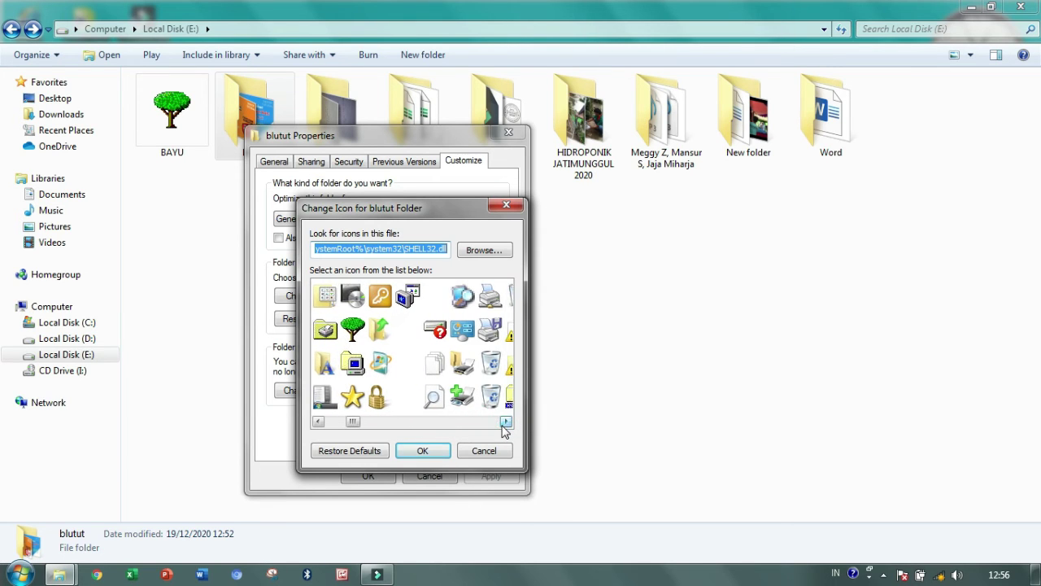
click(505, 422)
click(505, 421)
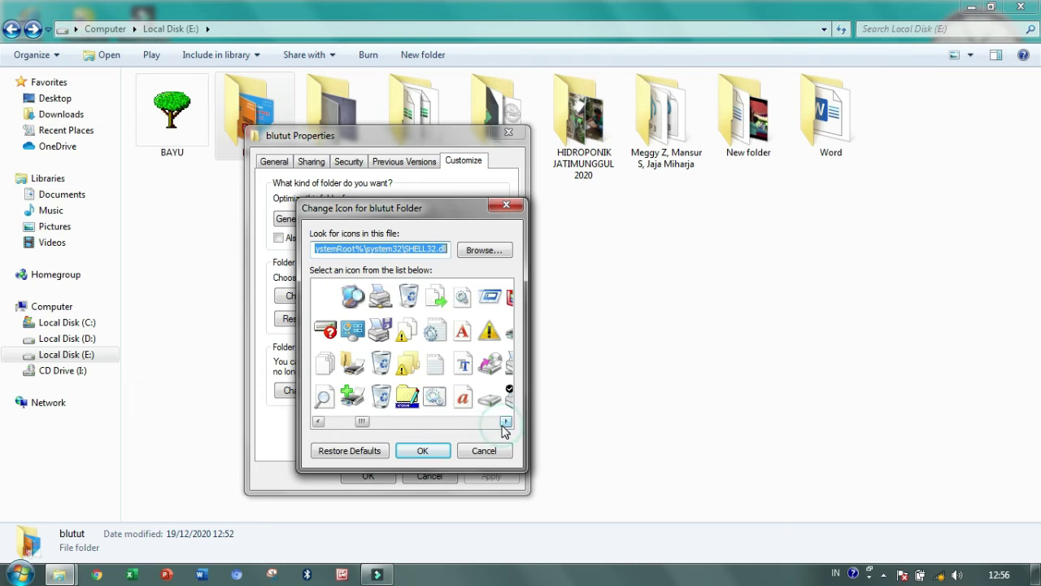
click(505, 421)
click(505, 421)
click(505, 422)
click(505, 421)
click(505, 422)
click(505, 421)
click(505, 421)
click(505, 421)
click(505, 421)
click(505, 421)
click(505, 421)
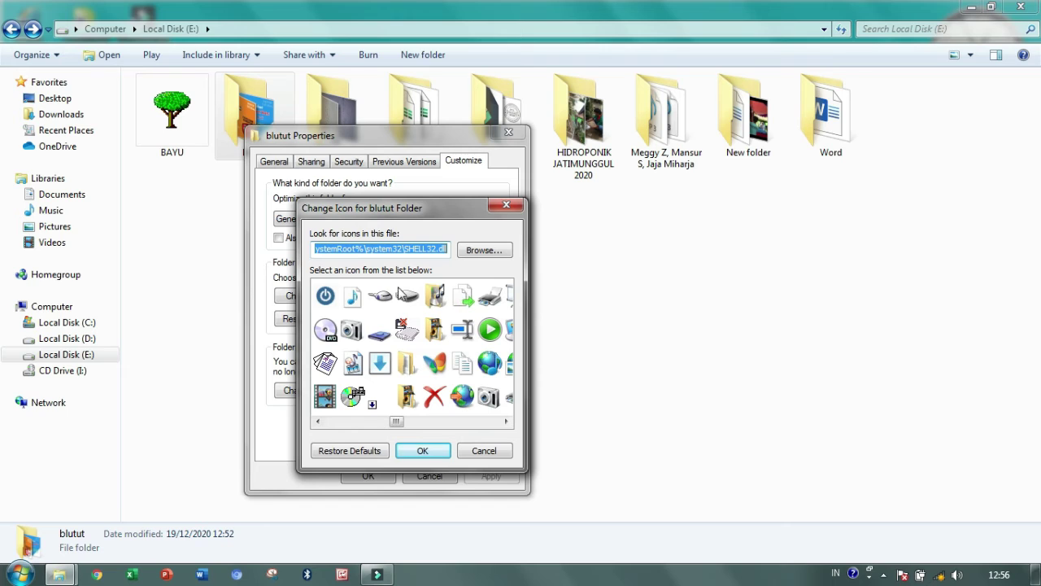
click(384, 363)
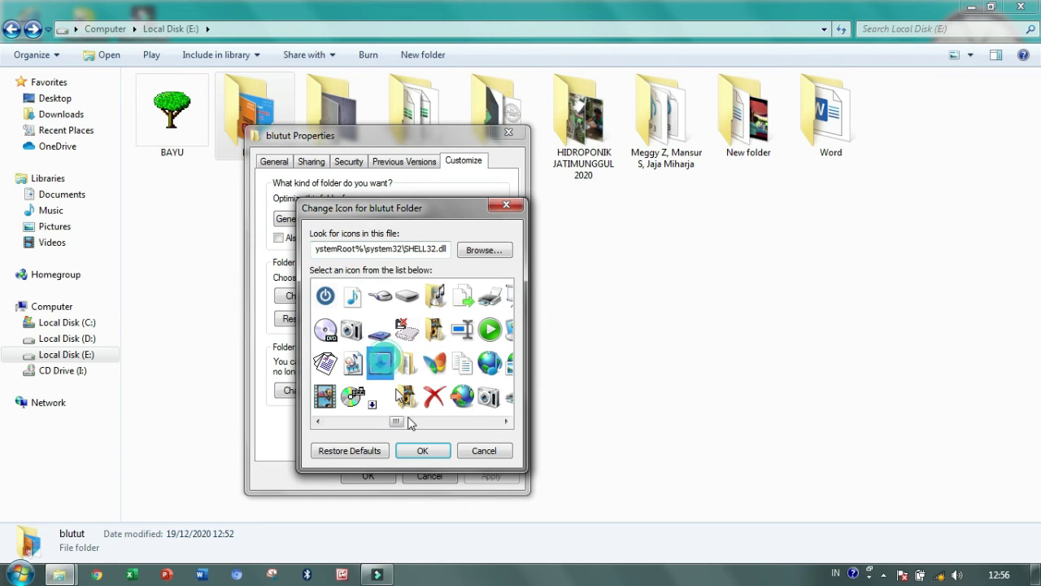
click(435, 452)
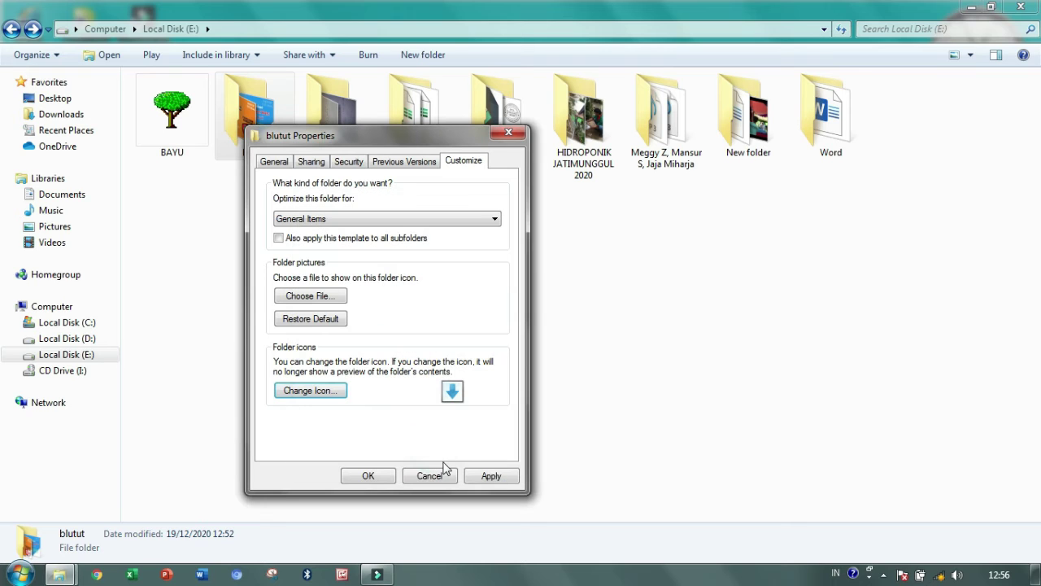
click(485, 479)
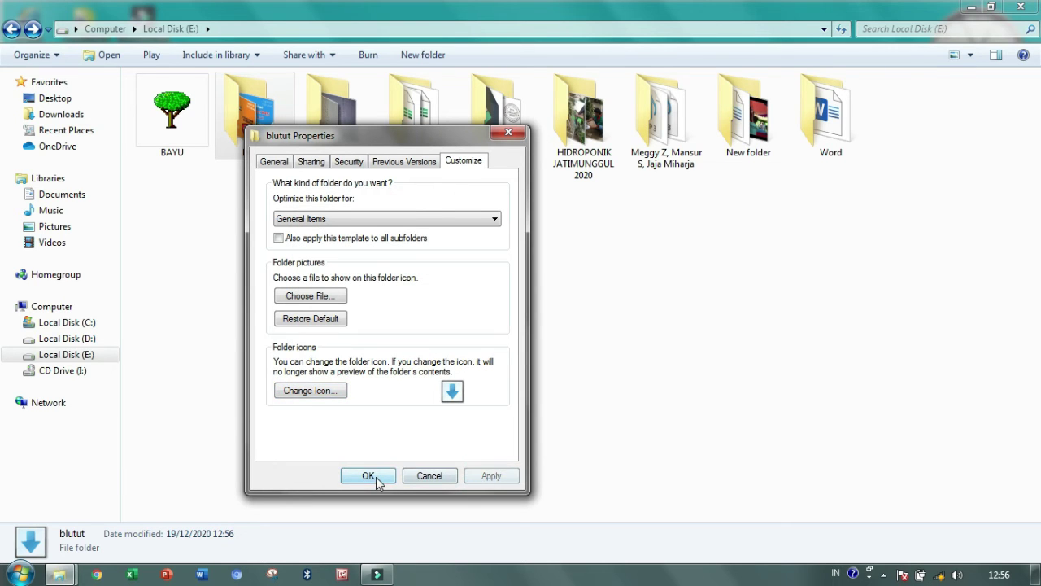
click(369, 476)
Refresh the Local Disk (E:) listing to update the blutut folder's icon
right_click(268, 255)
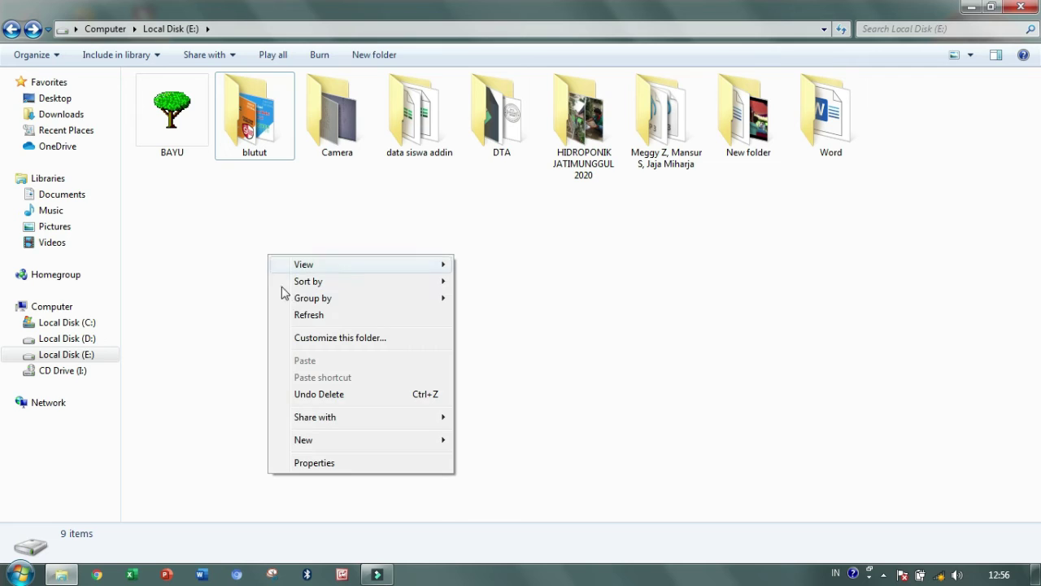
click(293, 312)
click(241, 113)
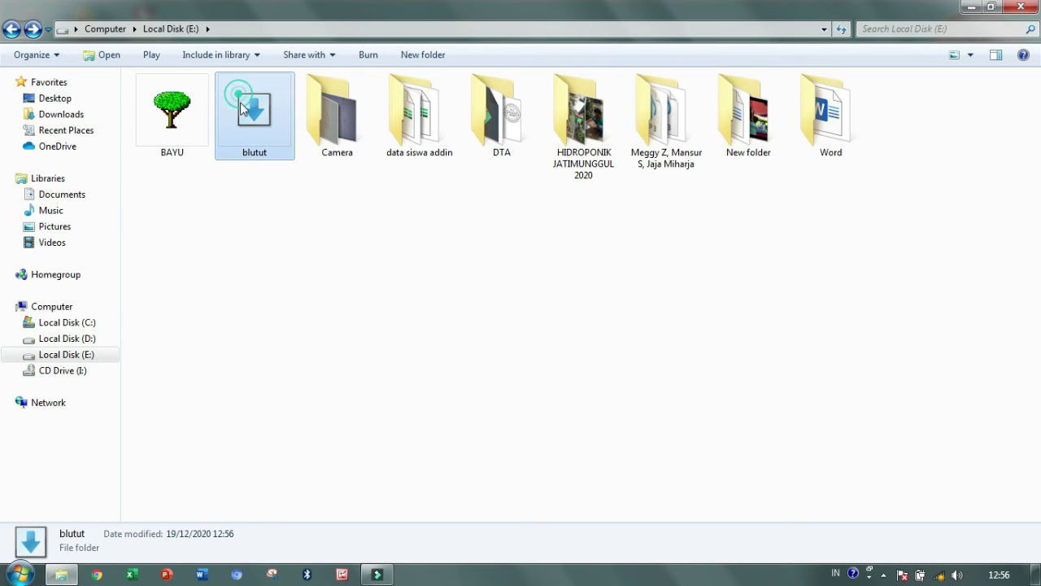
click(315, 238)
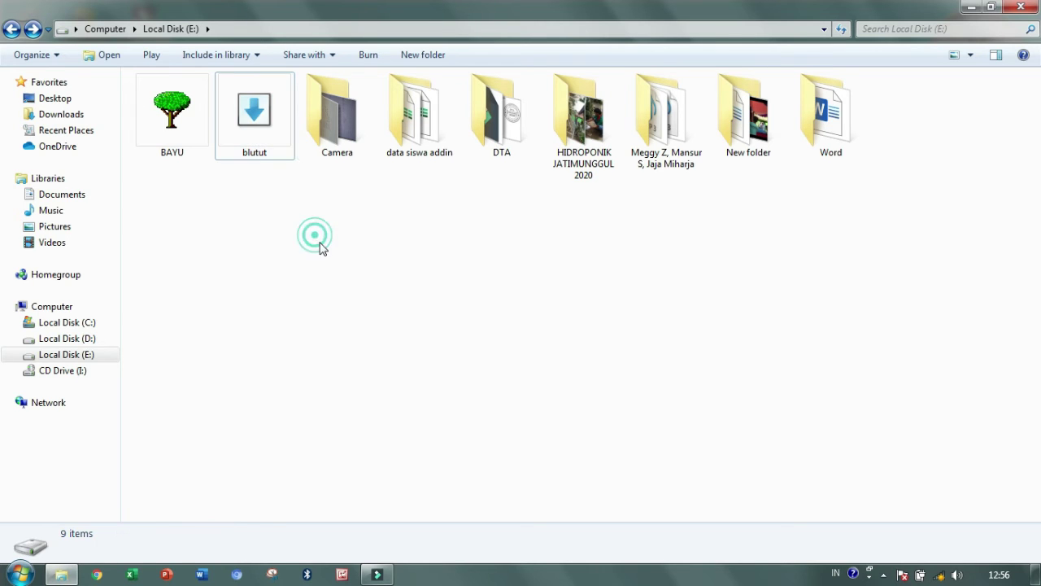
Open the blutut folder to view its contents and return to Local Disk (E:)
click(248, 122)
double_click(249, 122)
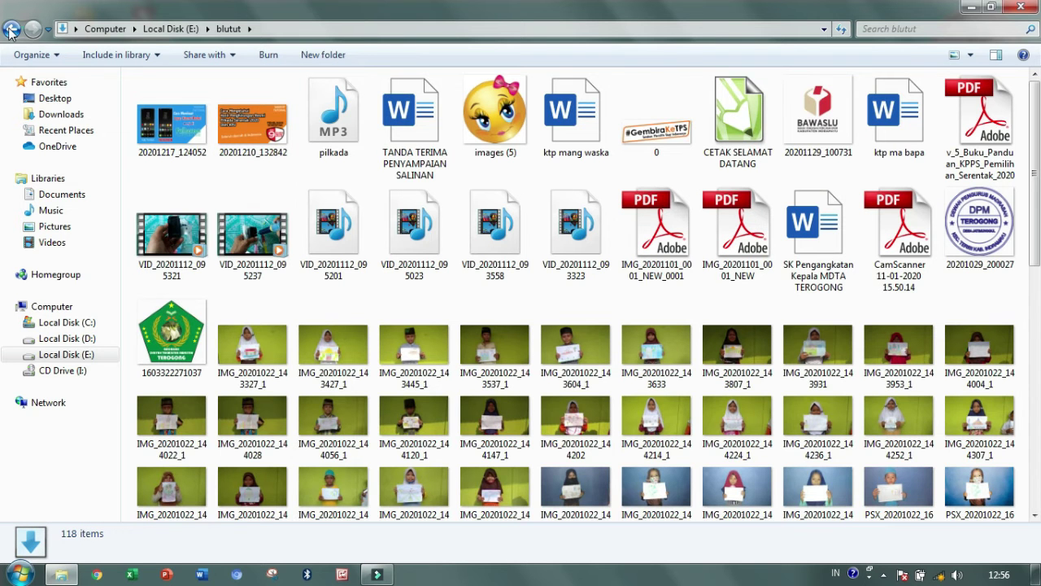
click(11, 29)
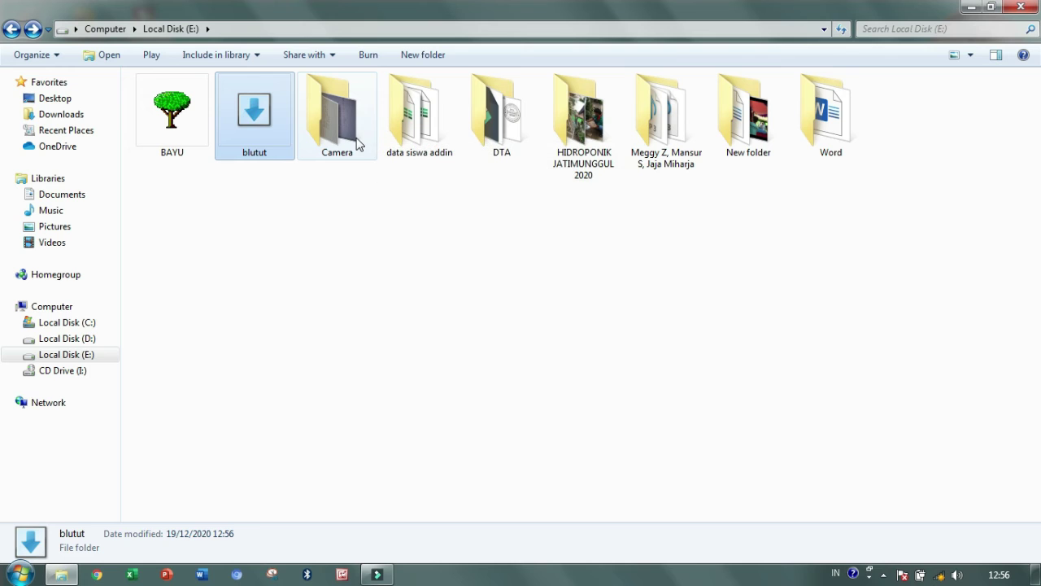
Bring up the icon choices in the Camera folder's properties
click(355, 139)
right_click(350, 104)
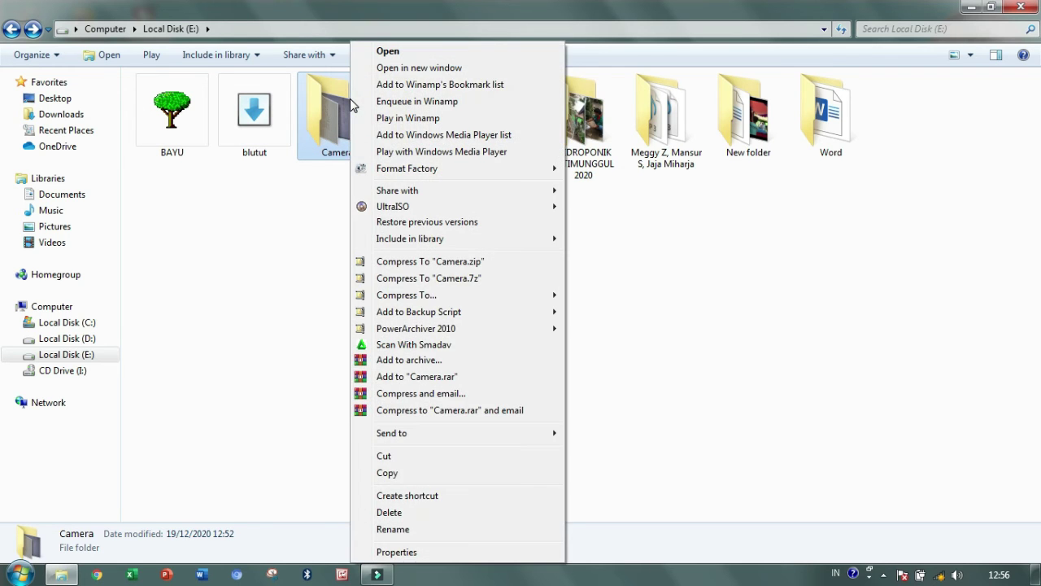
click(346, 114)
right_click(345, 114)
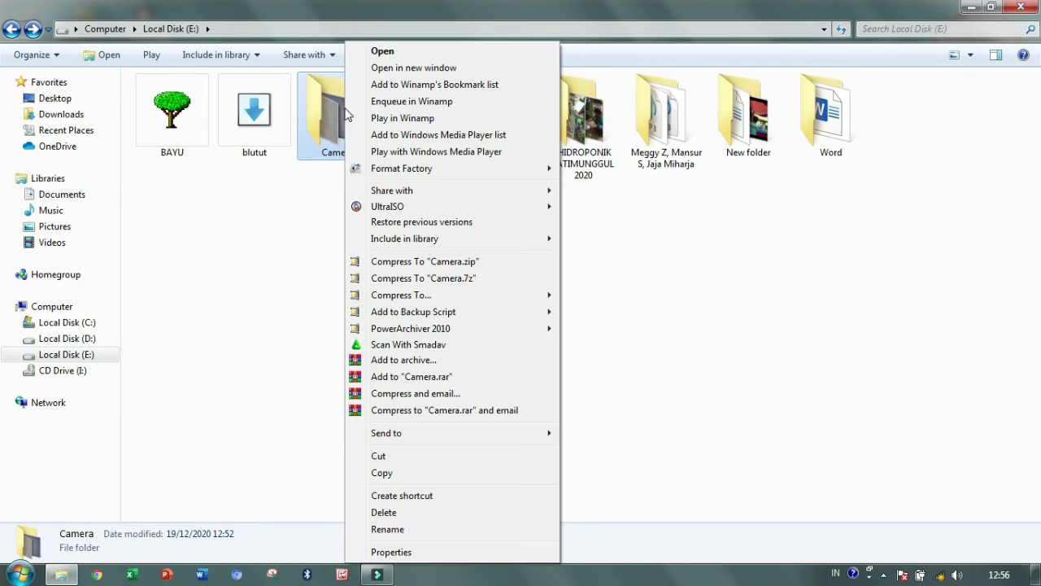
click(433, 551)
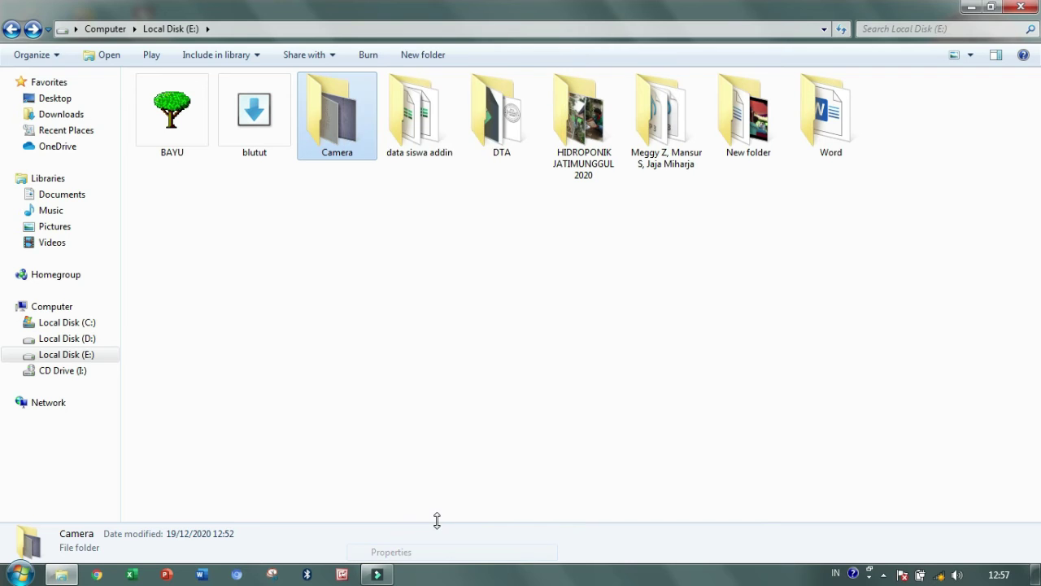
click(558, 144)
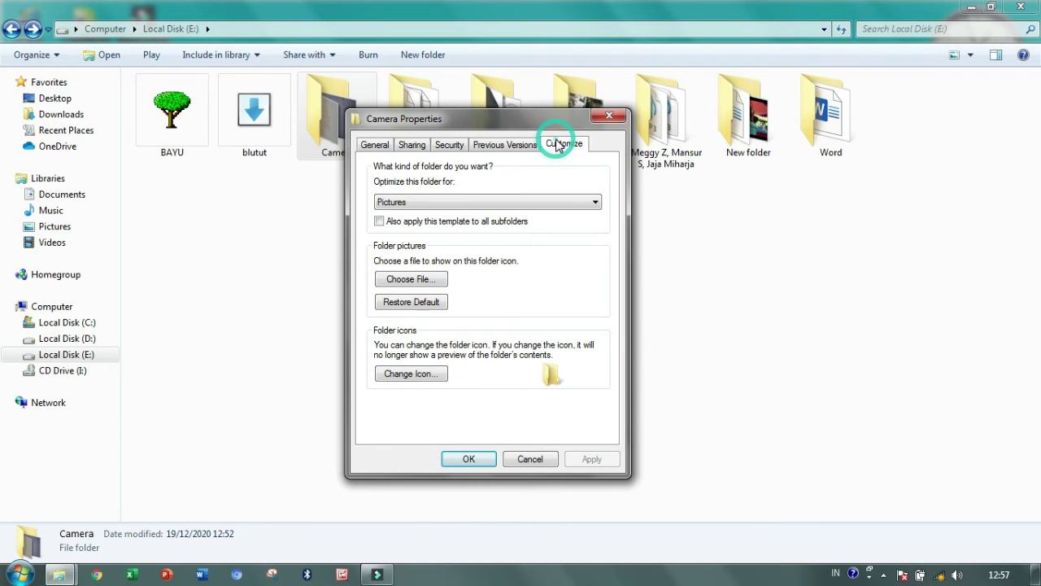
click(411, 373)
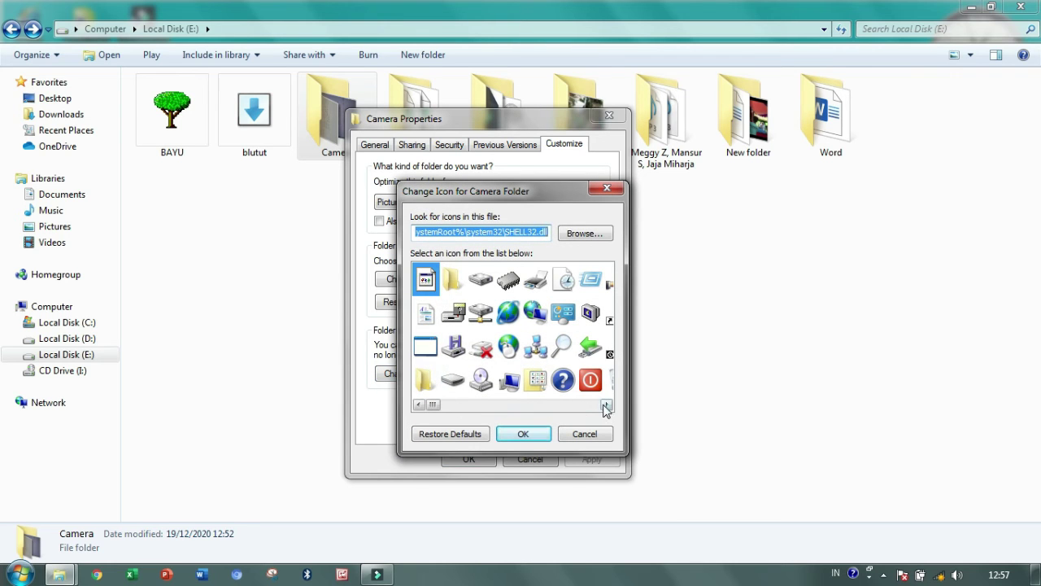
Set the Camera folder's icon to the silver digital camera from SHELL32.dll and apply the folder properties
click(605, 405)
click(605, 405)
click(605, 405)
click(605, 405)
click(606, 405)
click(605, 405)
click(605, 405)
click(605, 405)
click(605, 405)
click(605, 405)
click(605, 405)
click(605, 405)
click(605, 405)
click(606, 405)
click(605, 405)
click(605, 405)
click(606, 406)
click(605, 405)
click(605, 405)
click(605, 405)
click(605, 405)
click(605, 405)
click(605, 405)
click(605, 405)
click(605, 405)
click(605, 405)
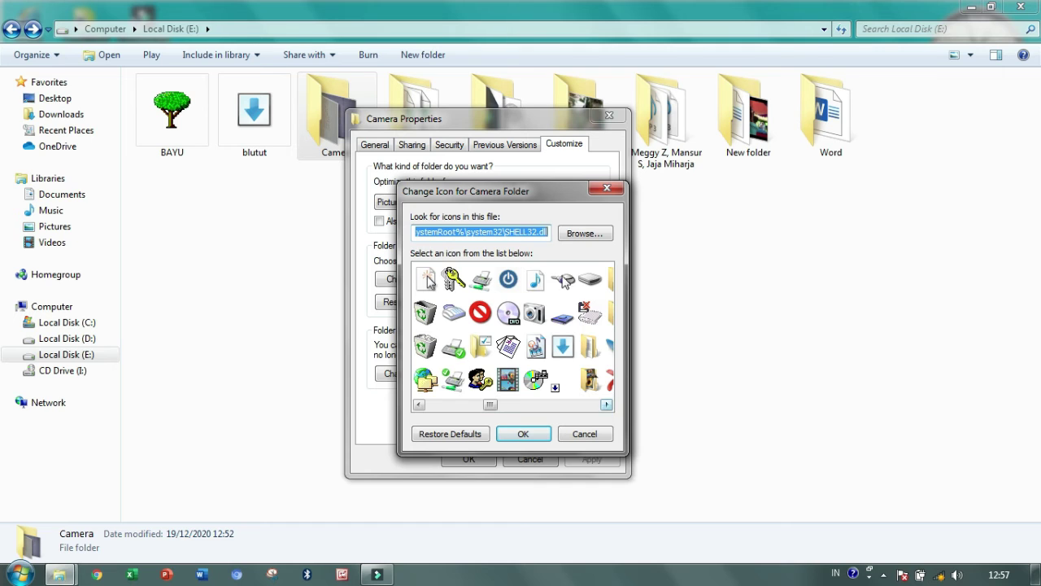
click(536, 313)
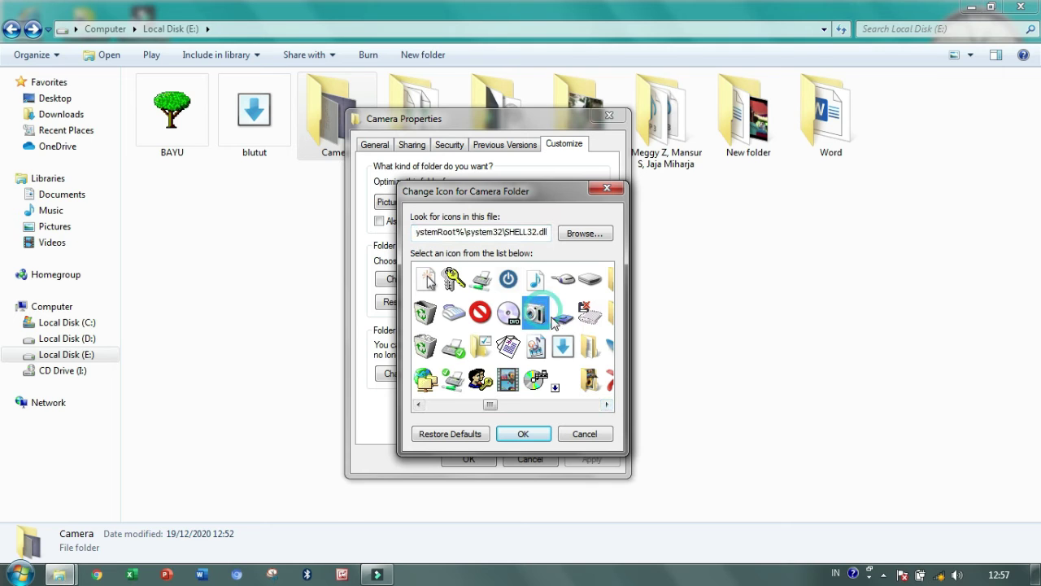
click(523, 434)
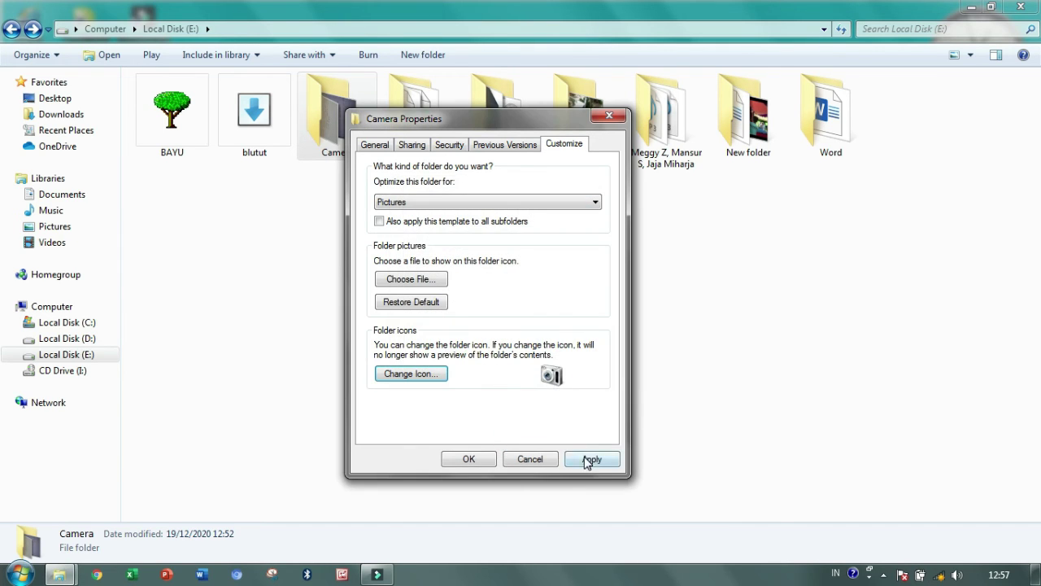
click(606, 461)
click(460, 459)
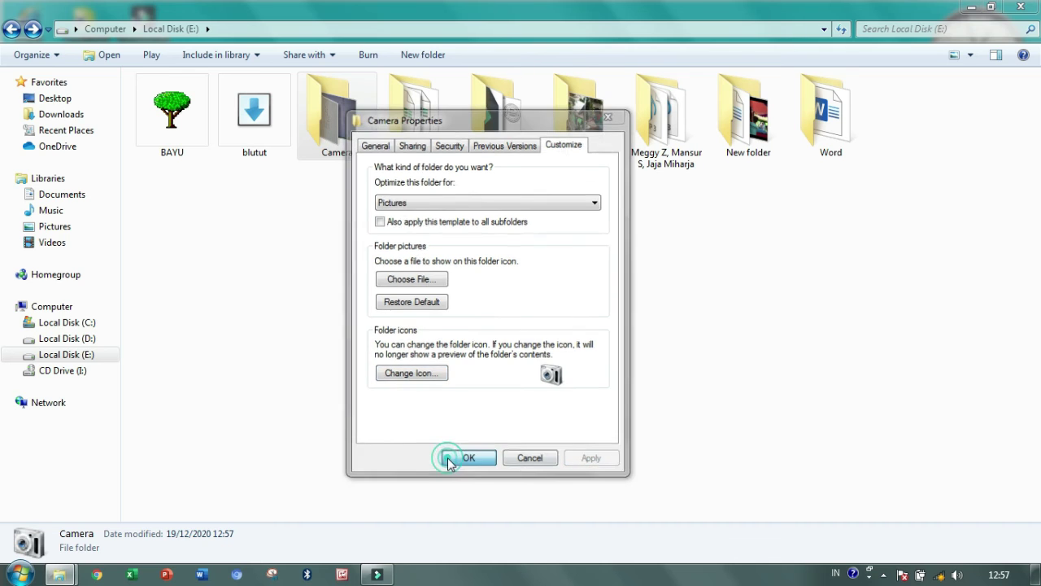
Refresh the Local Disk (E:) listing to update the Camera folder's icon
right_click(369, 278)
click(386, 336)
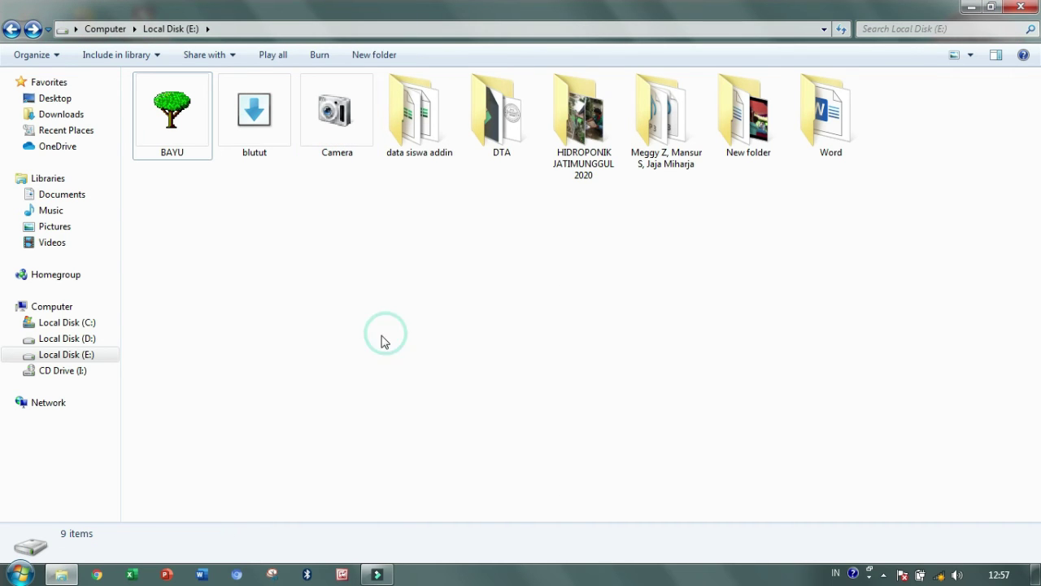
click(325, 133)
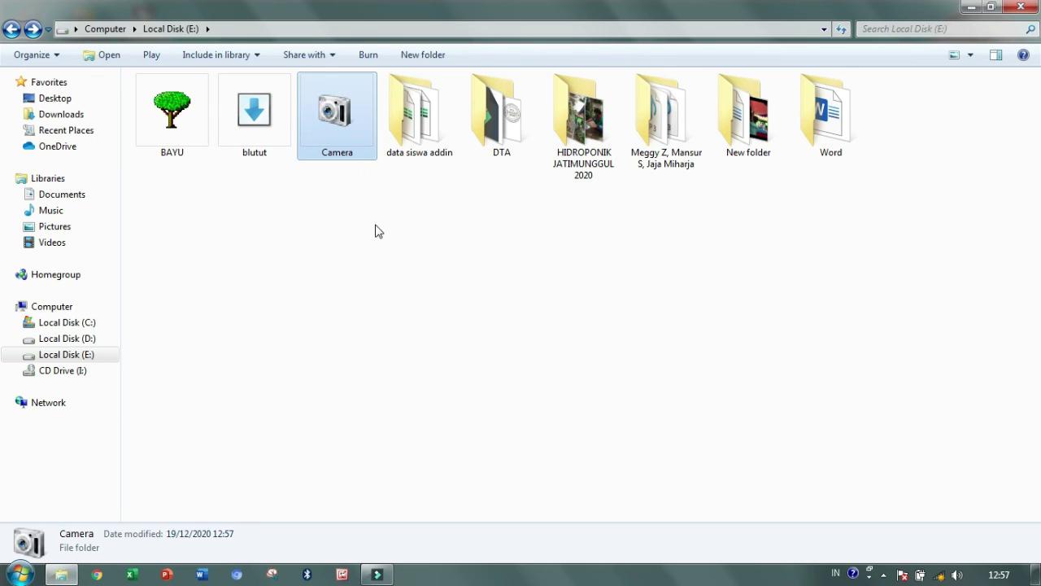
click(360, 193)
click(342, 118)
click(420, 260)
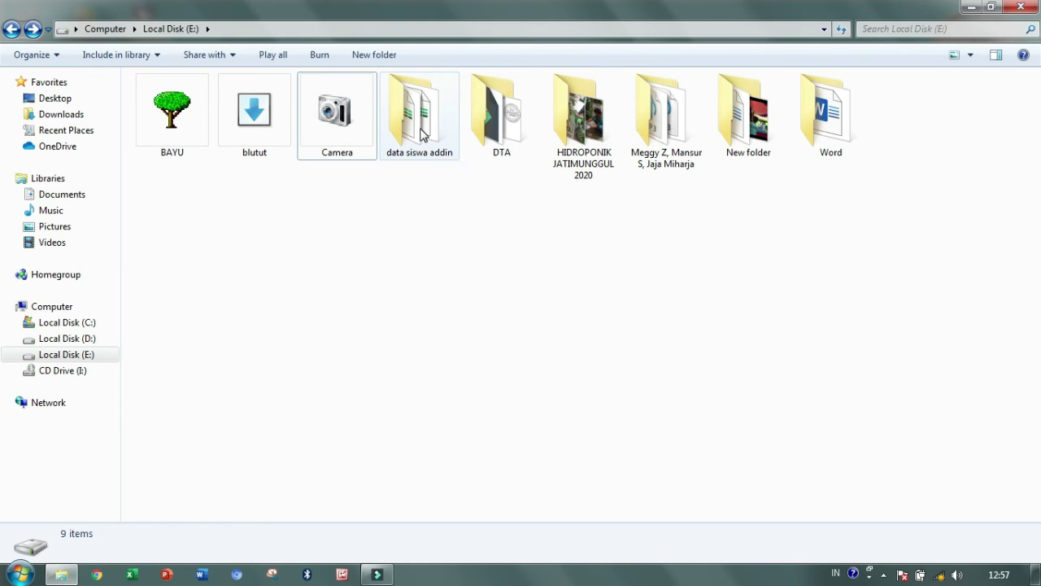
click(404, 106)
Select the BAYU, blutut and Camera folders together to point out their icons, and refresh the folder listing
drag(366, 179, 116, 221)
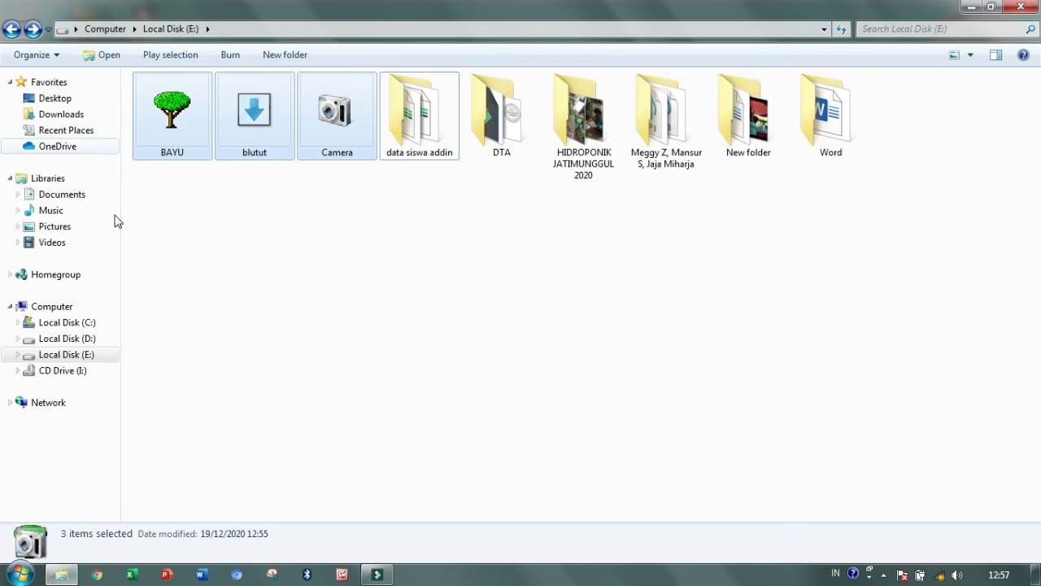
right_click(216, 264)
click(313, 326)
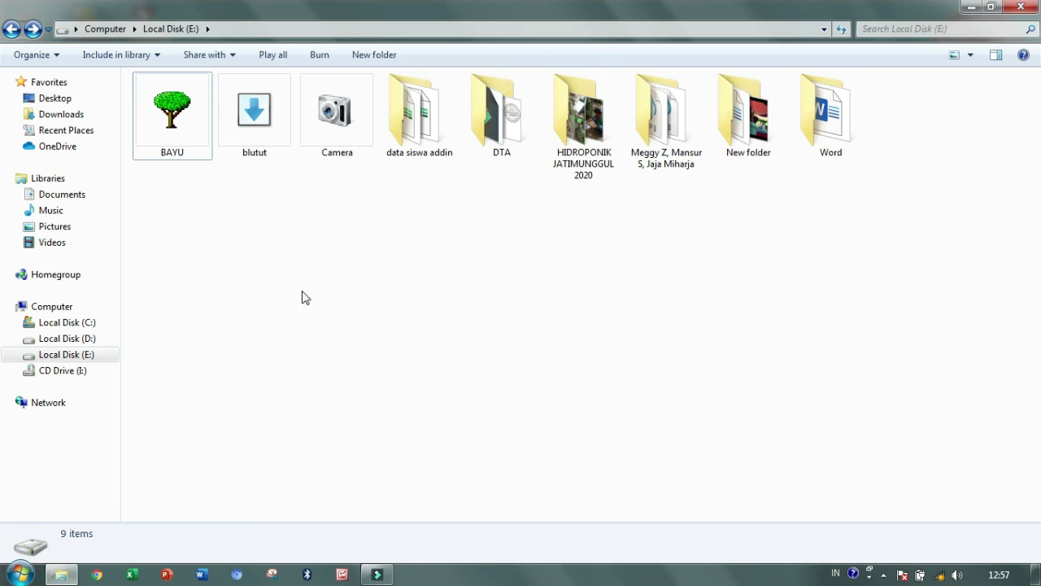